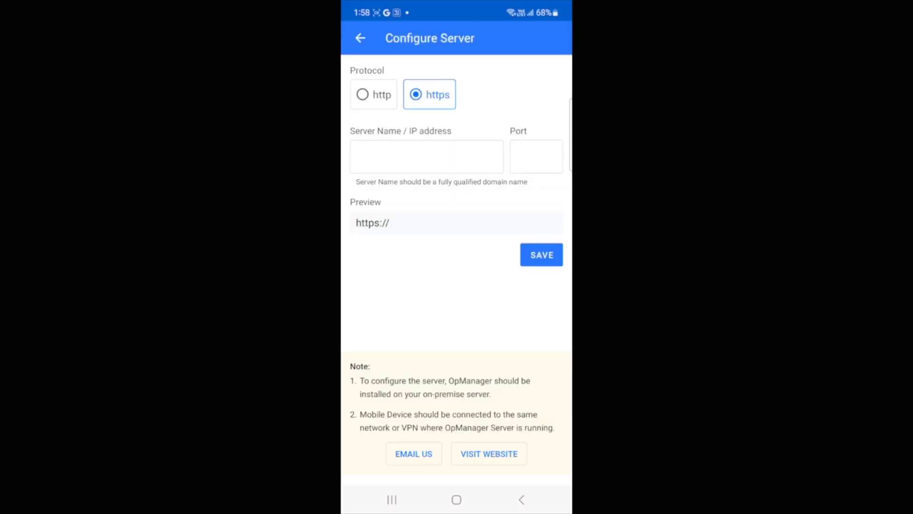
Save the server address with port 8066 and log in as admin
click(426, 156)
text(17)
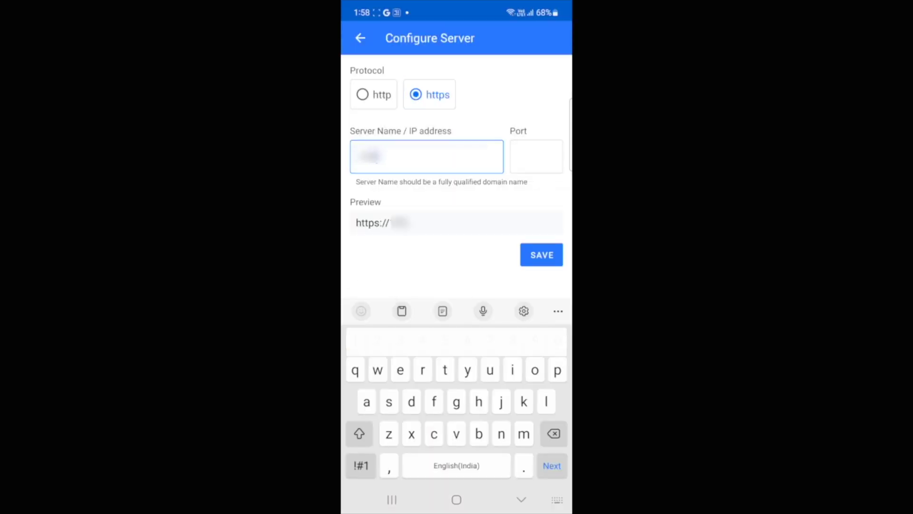
text(2.1)
text(6.10)
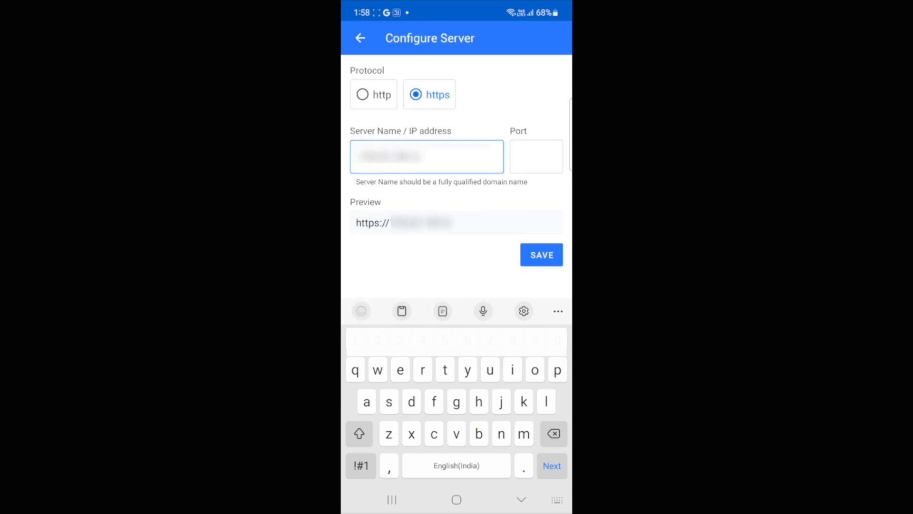
text(.)
click(536, 156)
text(8)
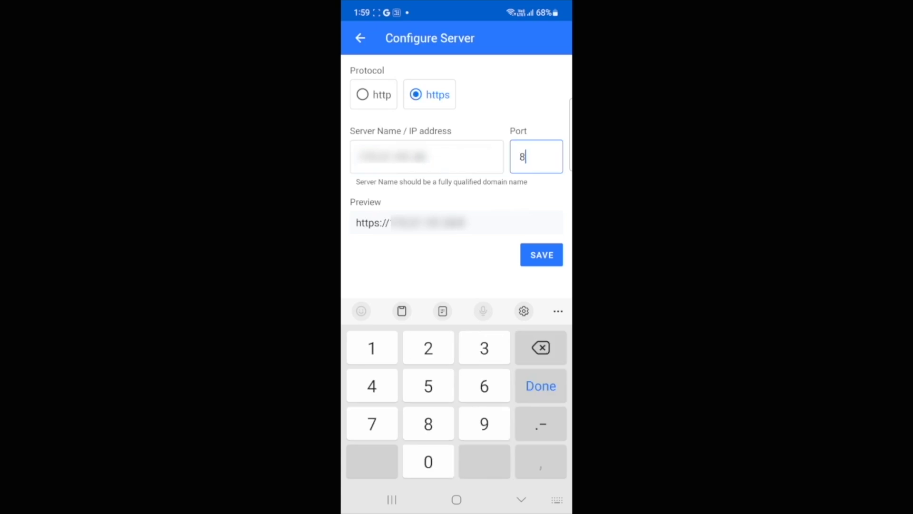
text(066)
click(541, 255)
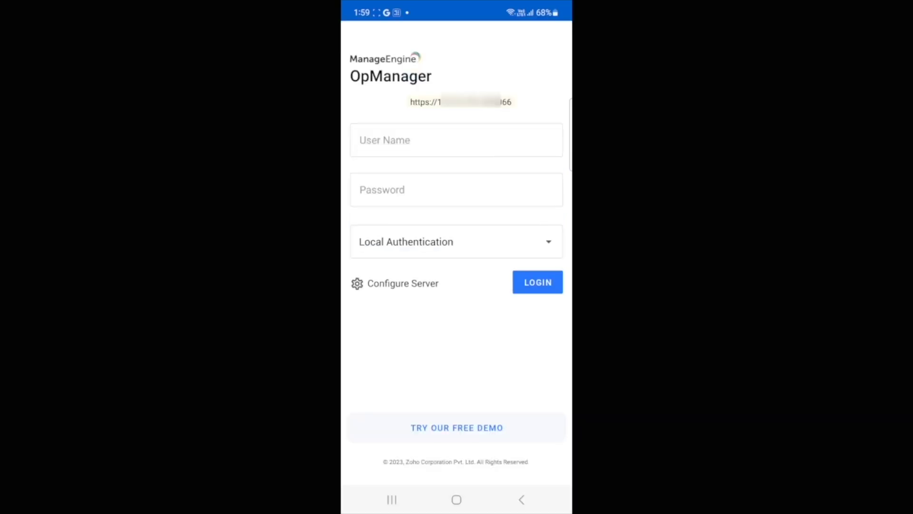
text(admin)
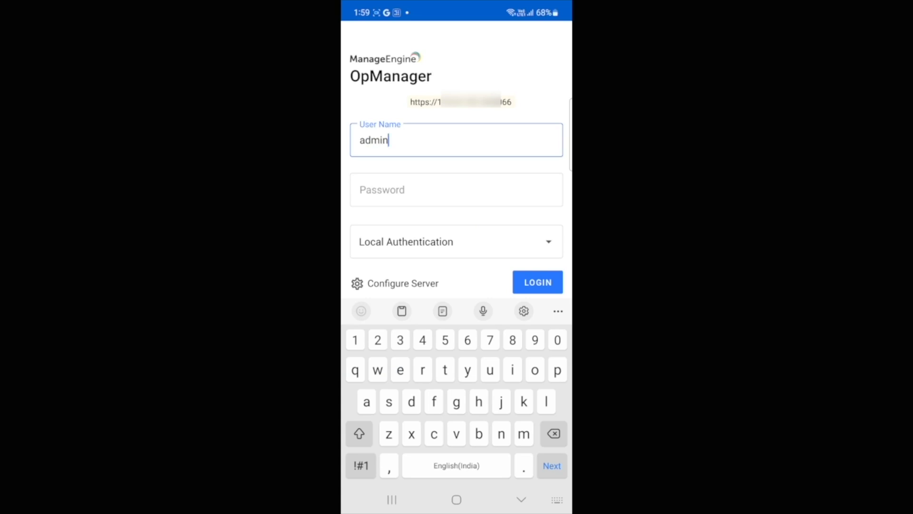
key(Tab)
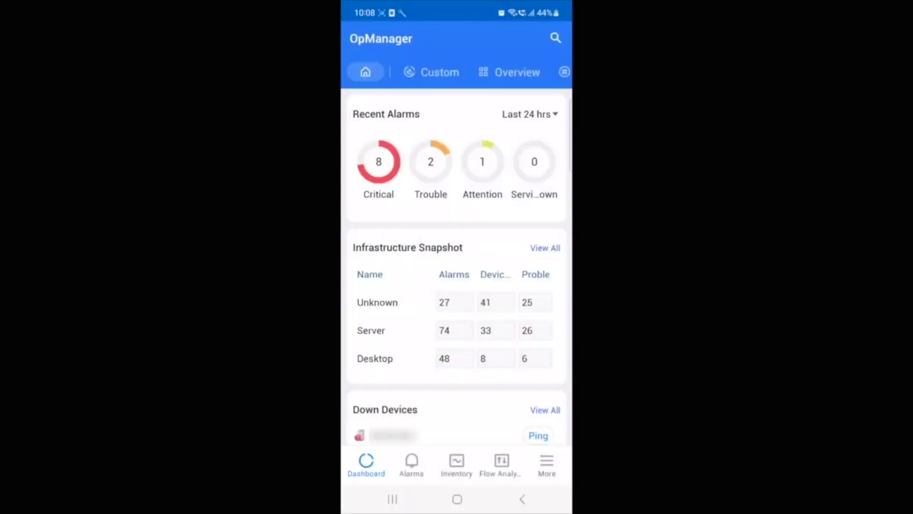
Browse Inventory, Alarms and the Overview dashboard, then open the Windows 10 desktop's details
click(456, 465)
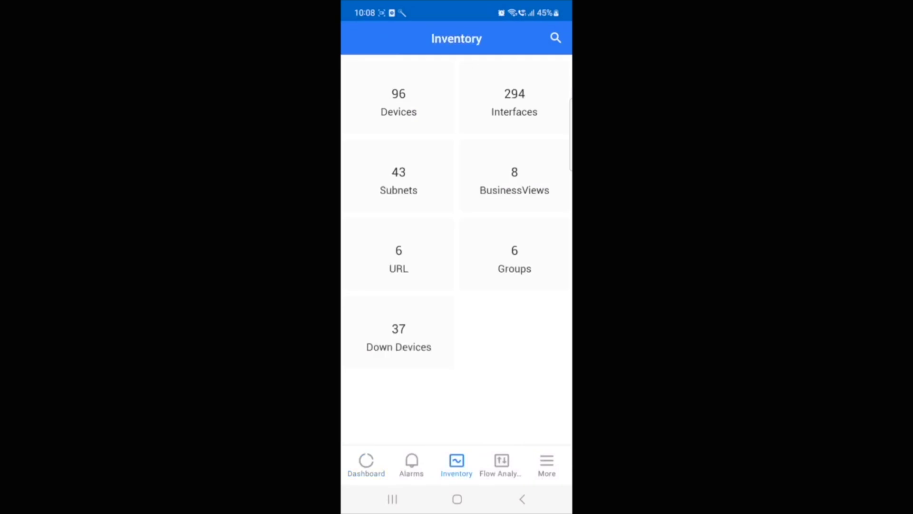
click(411, 465)
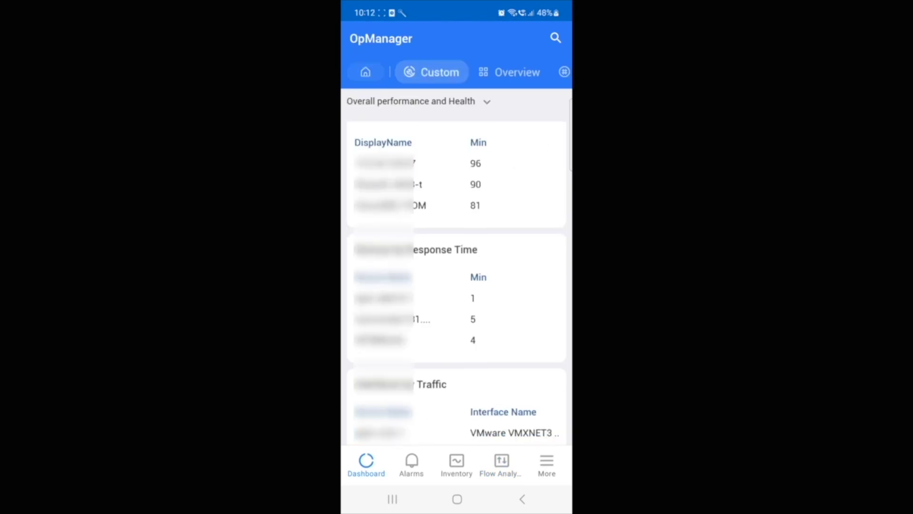
scroll(456, 286, down, 3)
scroll(457, 285, down, 5)
scroll(457, 285, down, 2)
click(517, 72)
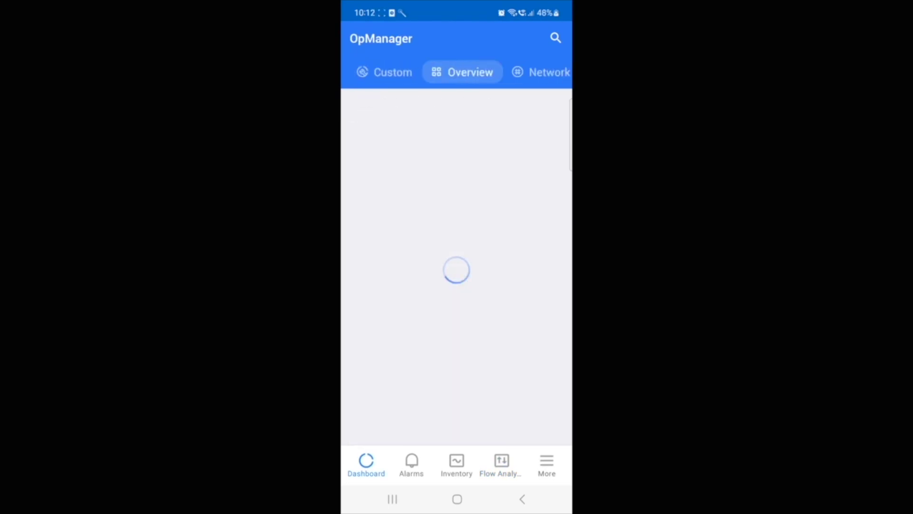
scroll(457, 286, down, 3)
scroll(456, 286, down, 5)
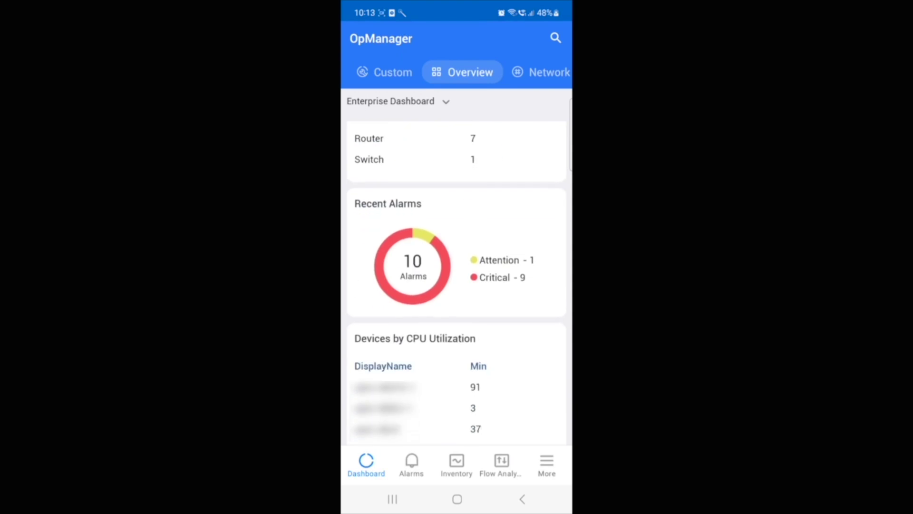
click(456, 465)
click(397, 102)
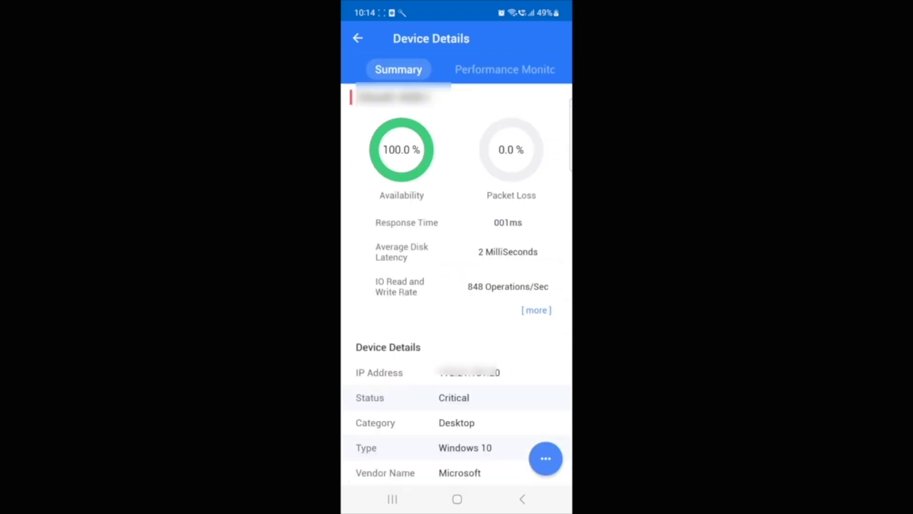
Ping the Windows 10 desktop and unmanage it
click(546, 458)
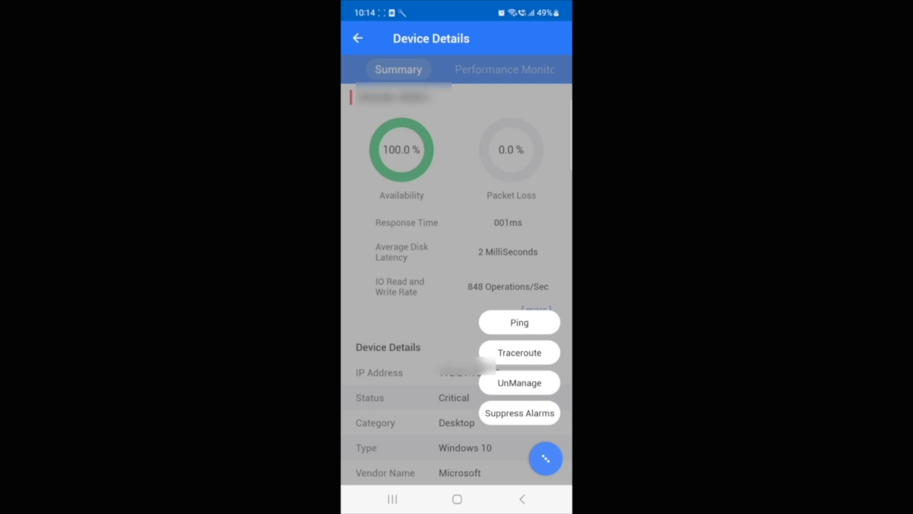
click(519, 322)
click(519, 383)
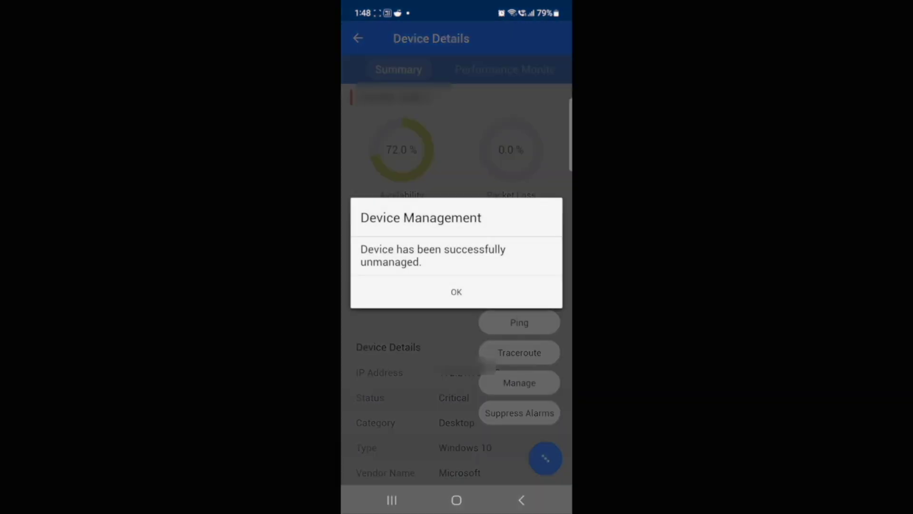
click(455, 292)
Suppress the device's alarms for 1 hour and run a traceroute to it
click(520, 413)
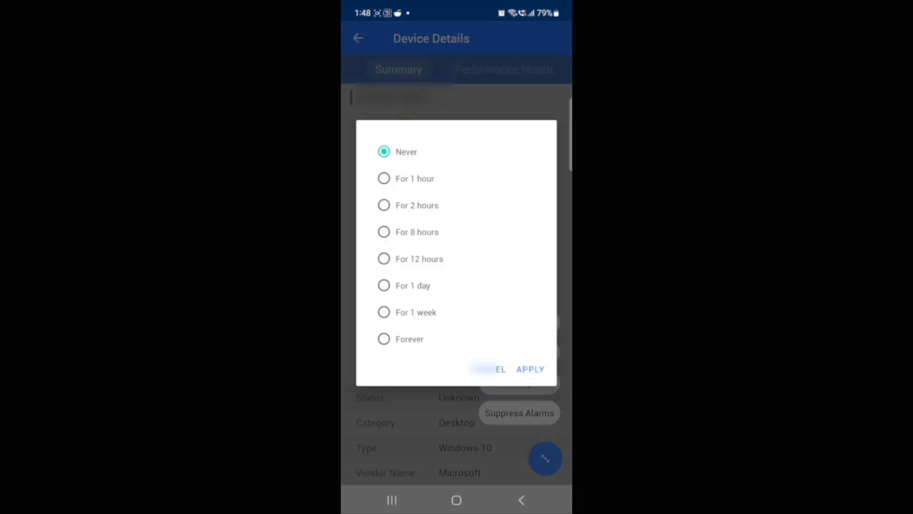
click(414, 178)
click(530, 369)
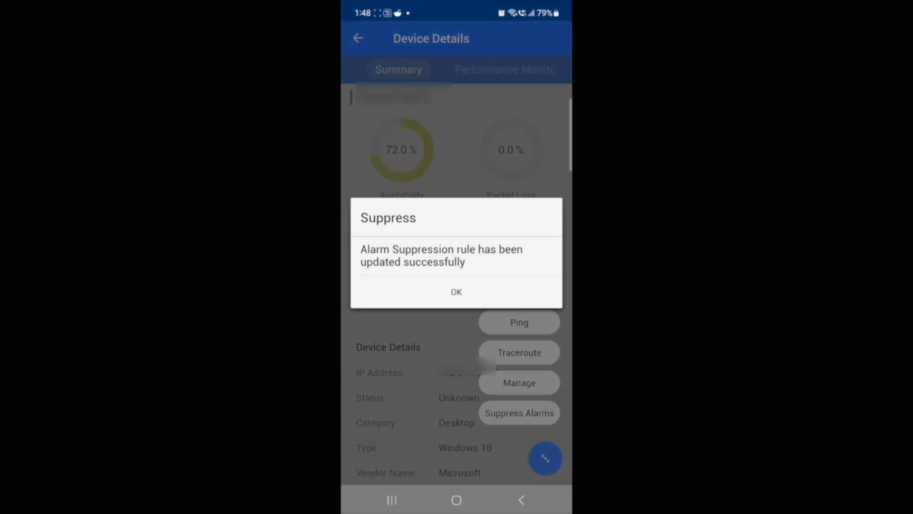
click(456, 292)
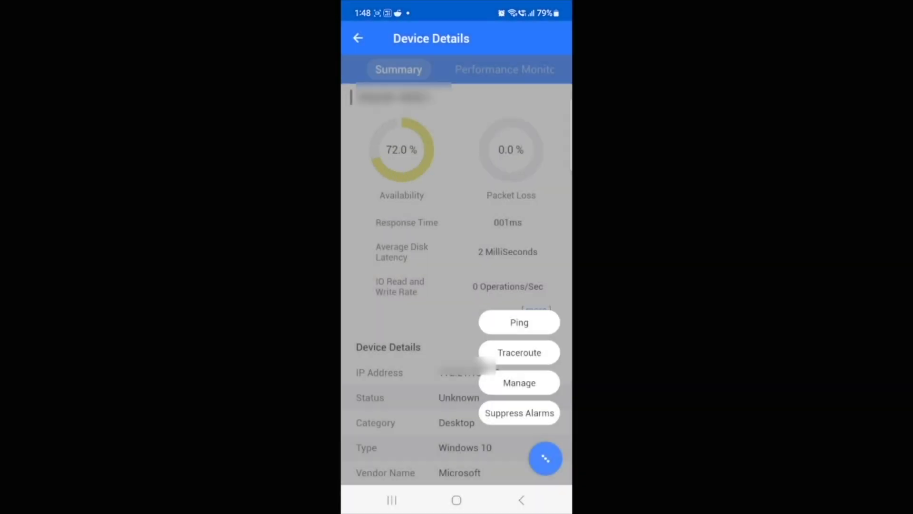
click(519, 353)
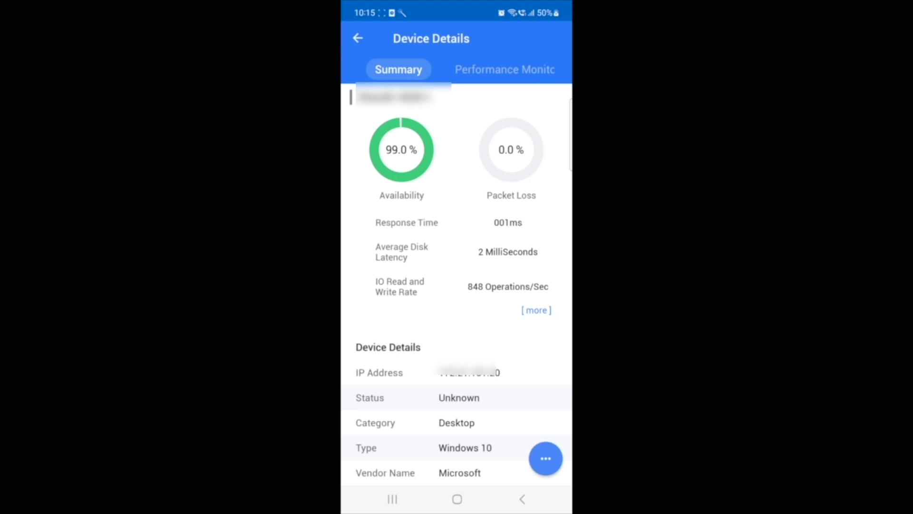
Return to Inventory and open the Attention-severity CPU Utilization alarm from Active alarms
click(522, 499)
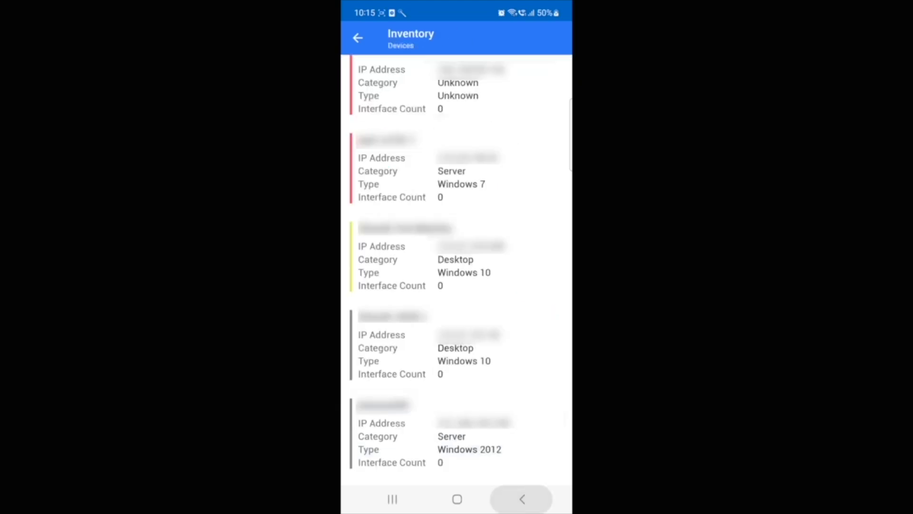
click(522, 498)
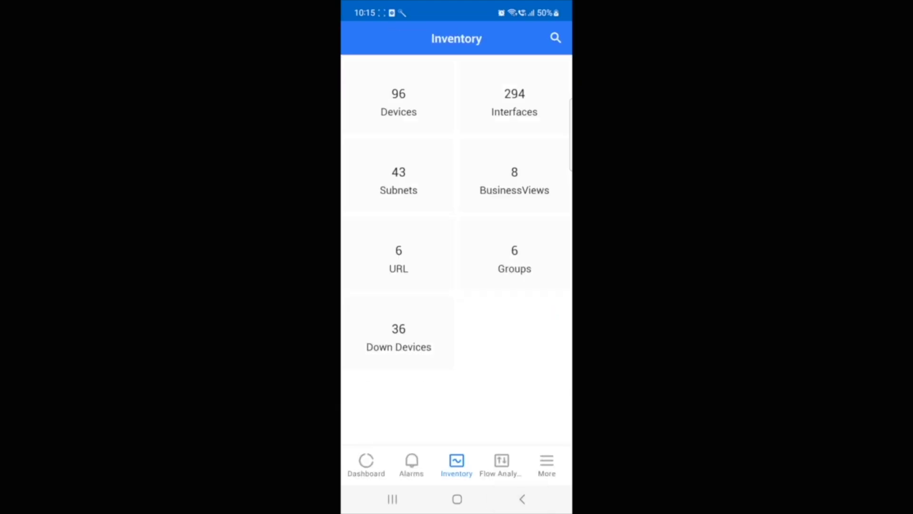
click(412, 464)
scroll(457, 285, down, 1)
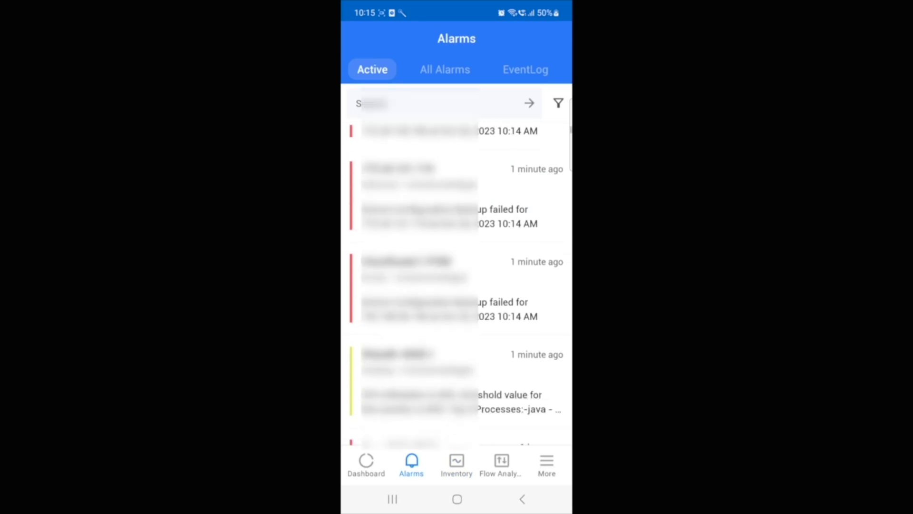
scroll(457, 286, down, 1)
click(457, 306)
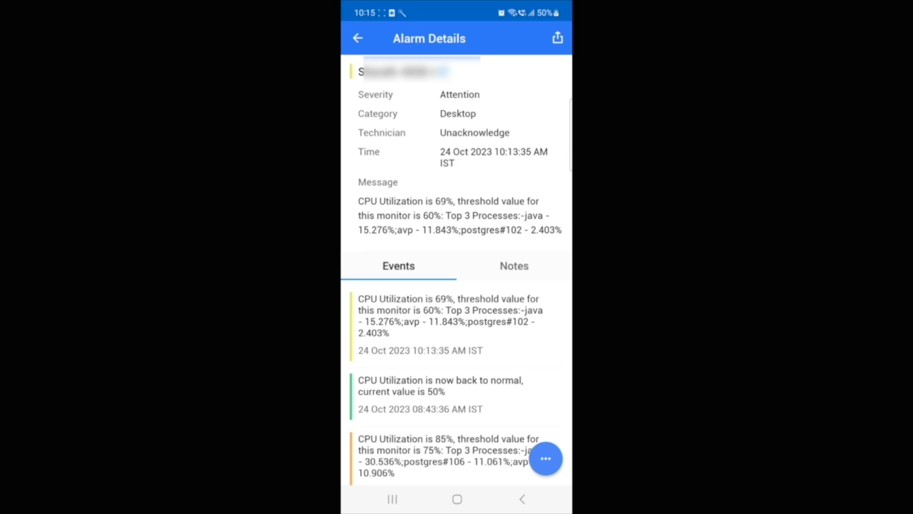
Acknowledge the CPU Utilization alarm and add a note to it
click(545, 458)
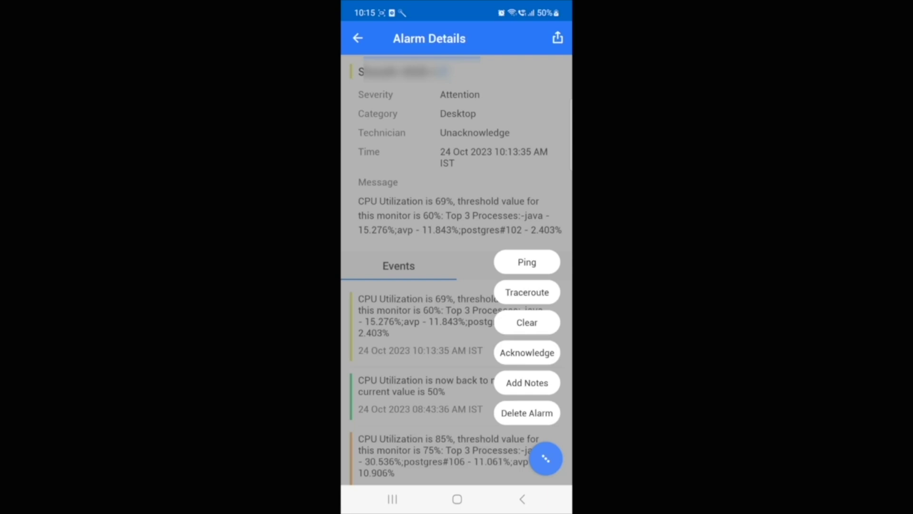
click(526, 352)
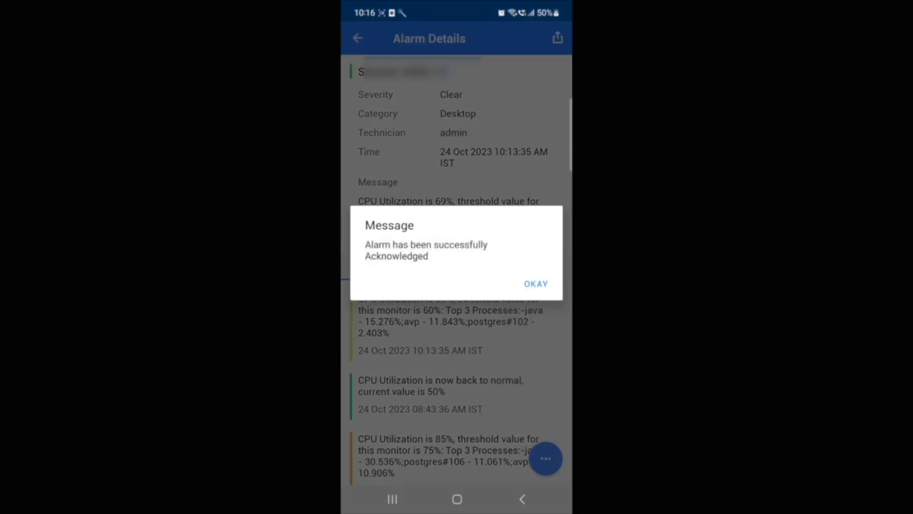
click(536, 283)
click(534, 381)
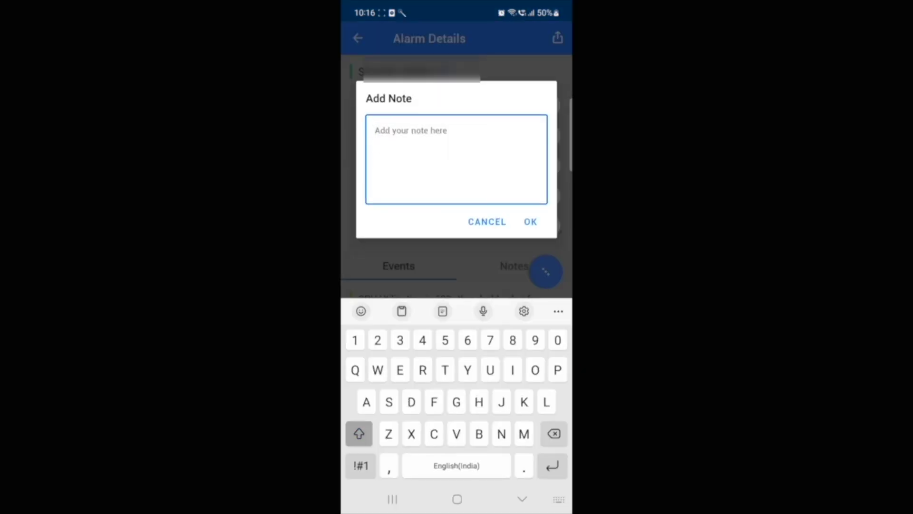
text(CPU utilization keeps shooting up)
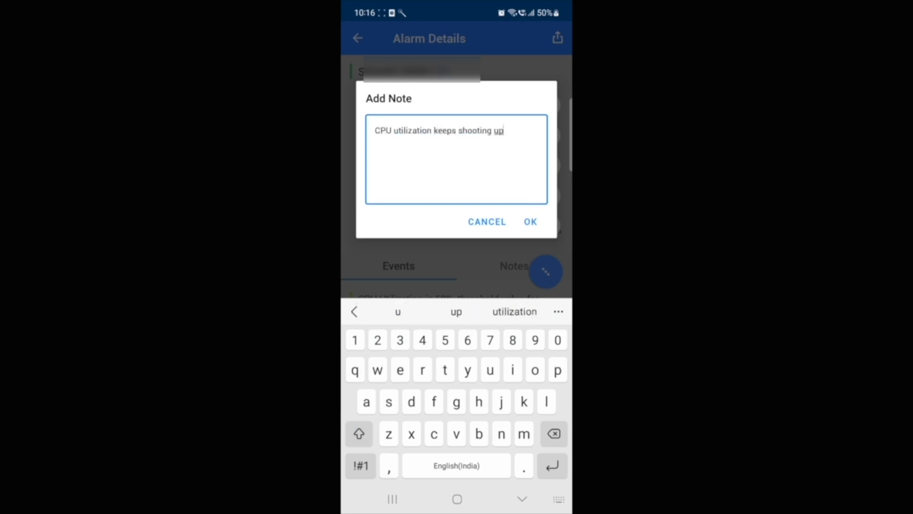
click(530, 221)
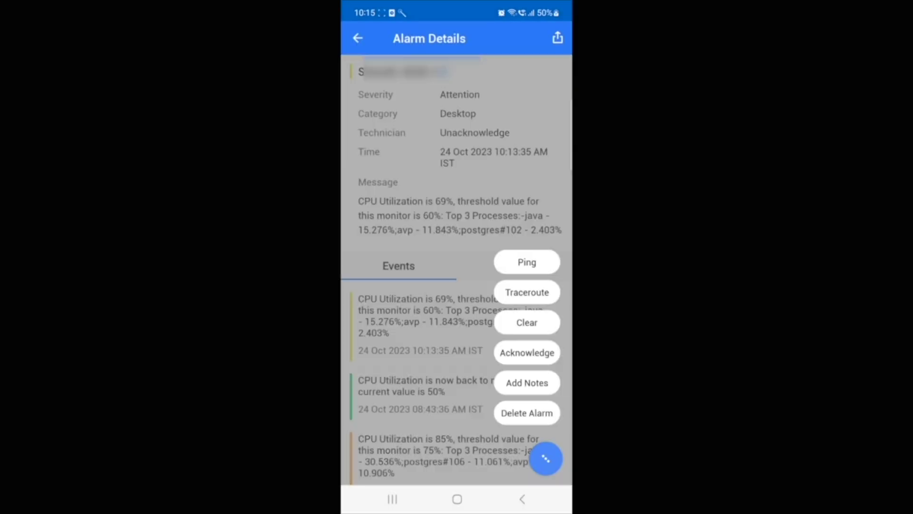
Clear the CPU Utilization alarm, then delete it
click(527, 321)
click(532, 281)
click(546, 458)
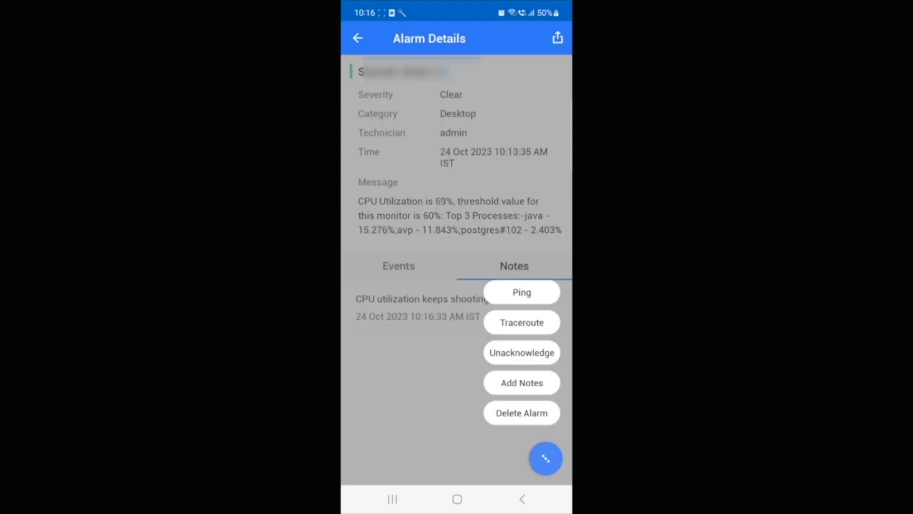
click(526, 412)
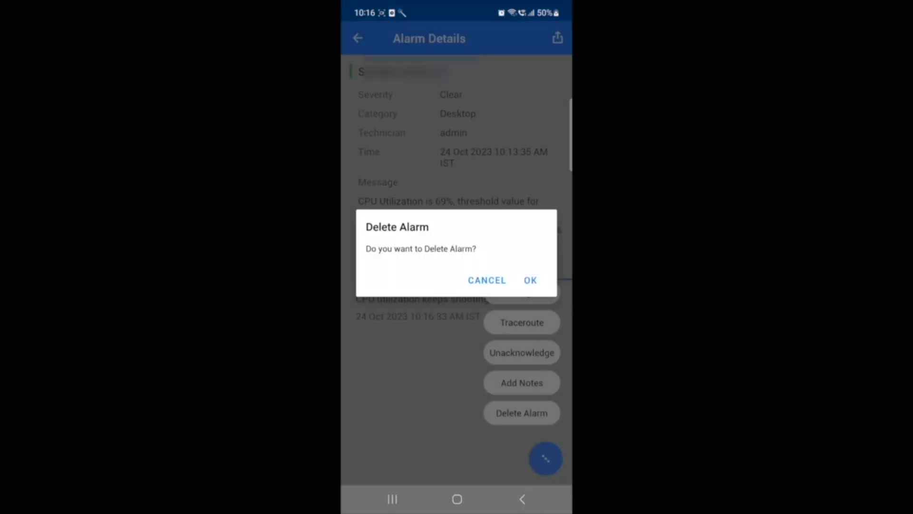
click(530, 278)
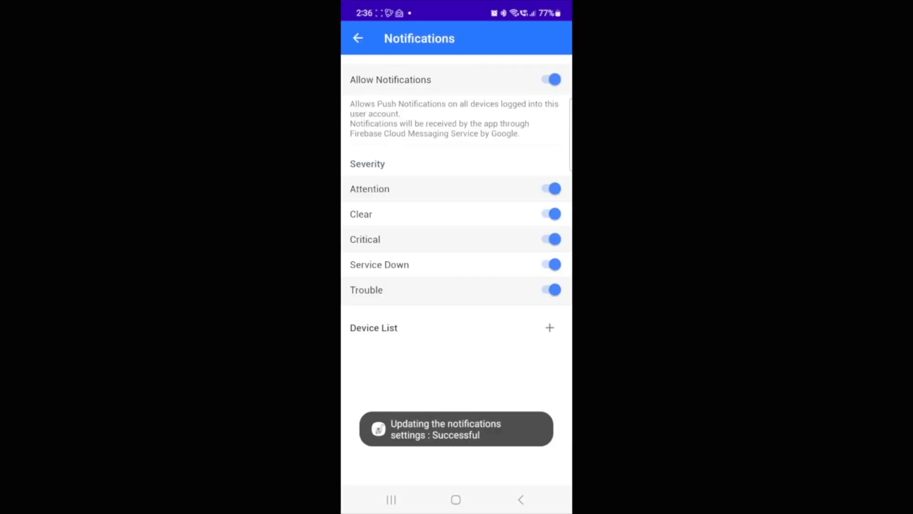
Turn off Attention and Clear notifications and start adding notification devices
click(551, 189)
click(551, 215)
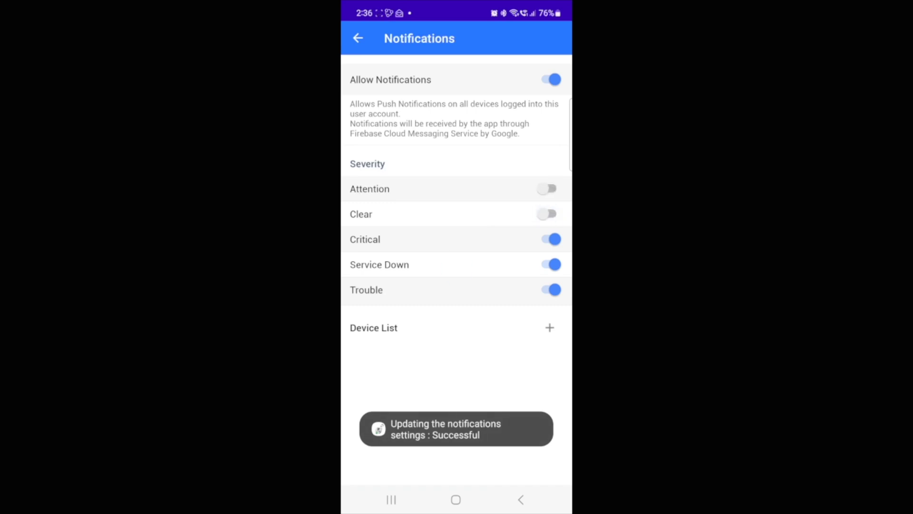
click(550, 327)
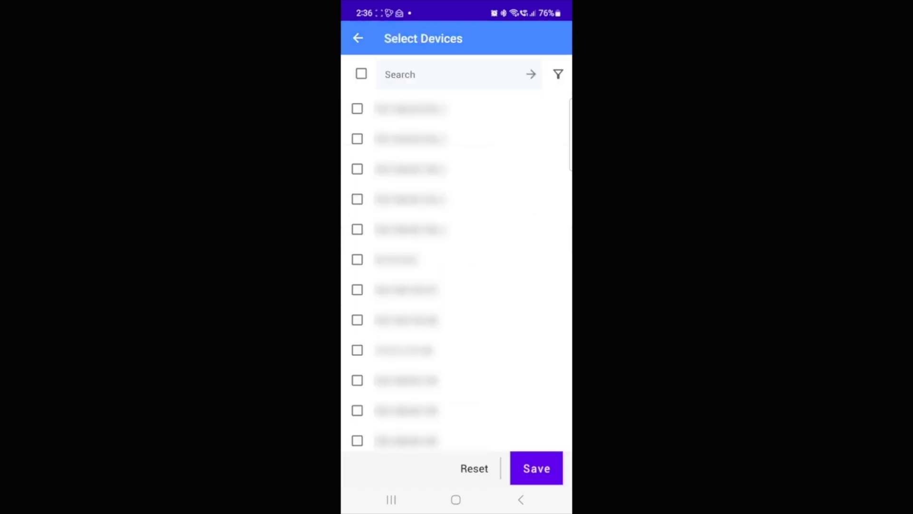
Tick four devices in Select Devices and save them to the notification list
click(356, 290)
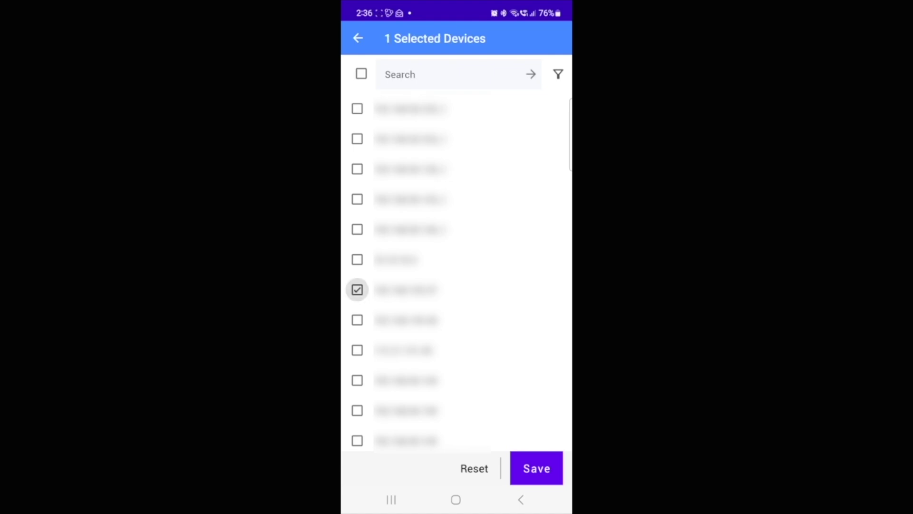
scroll(457, 271, down, 5)
click(357, 366)
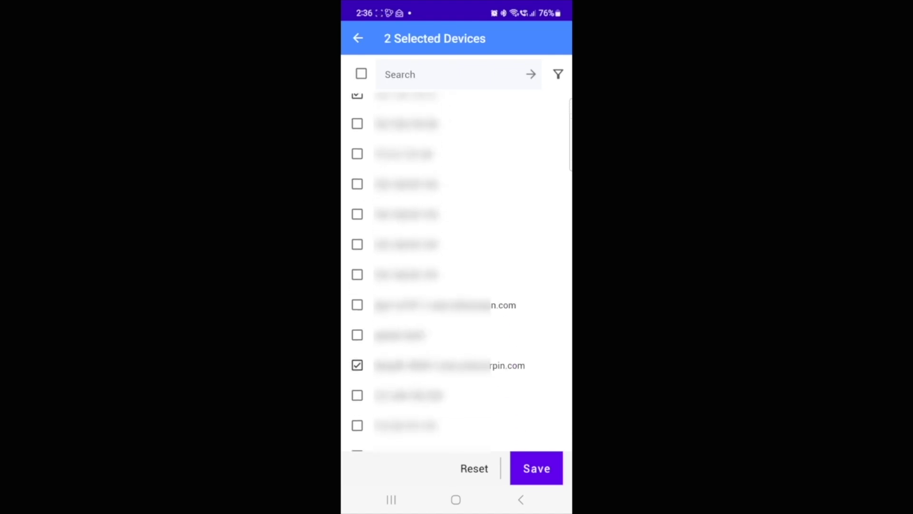
scroll(457, 271, down, 2)
click(357, 408)
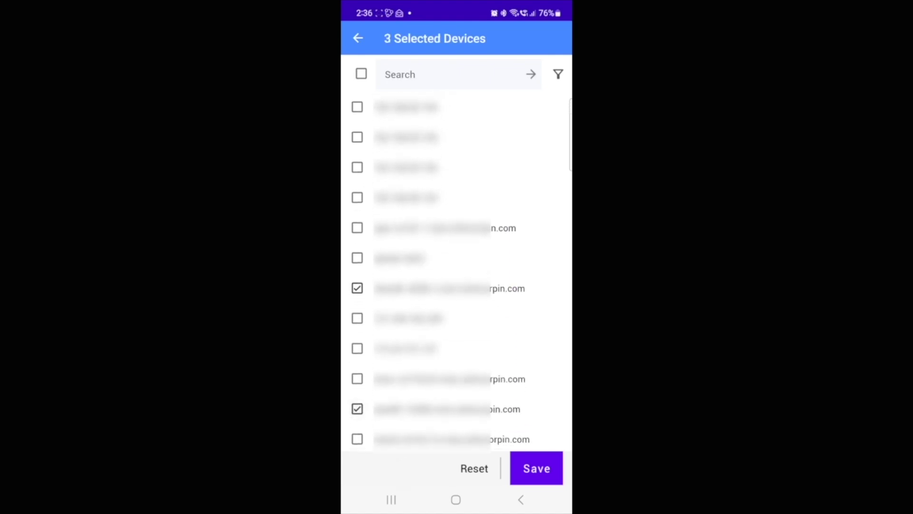
click(356, 439)
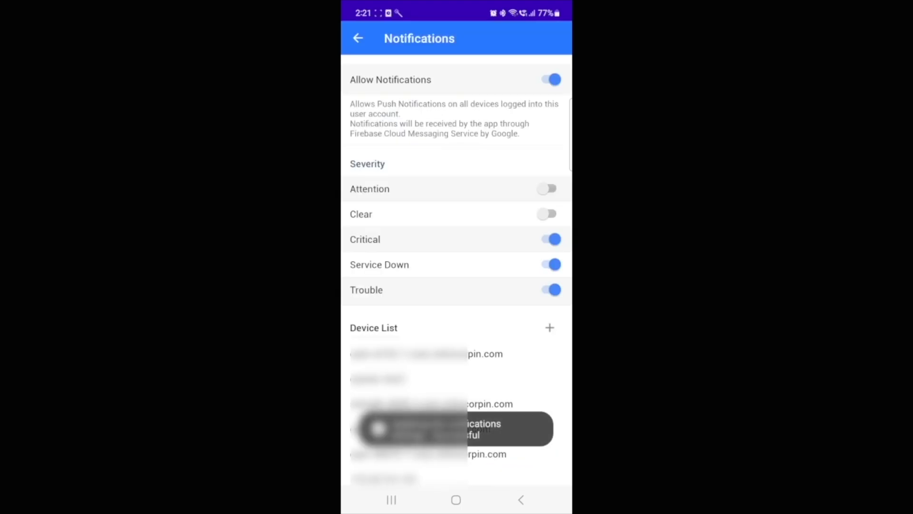